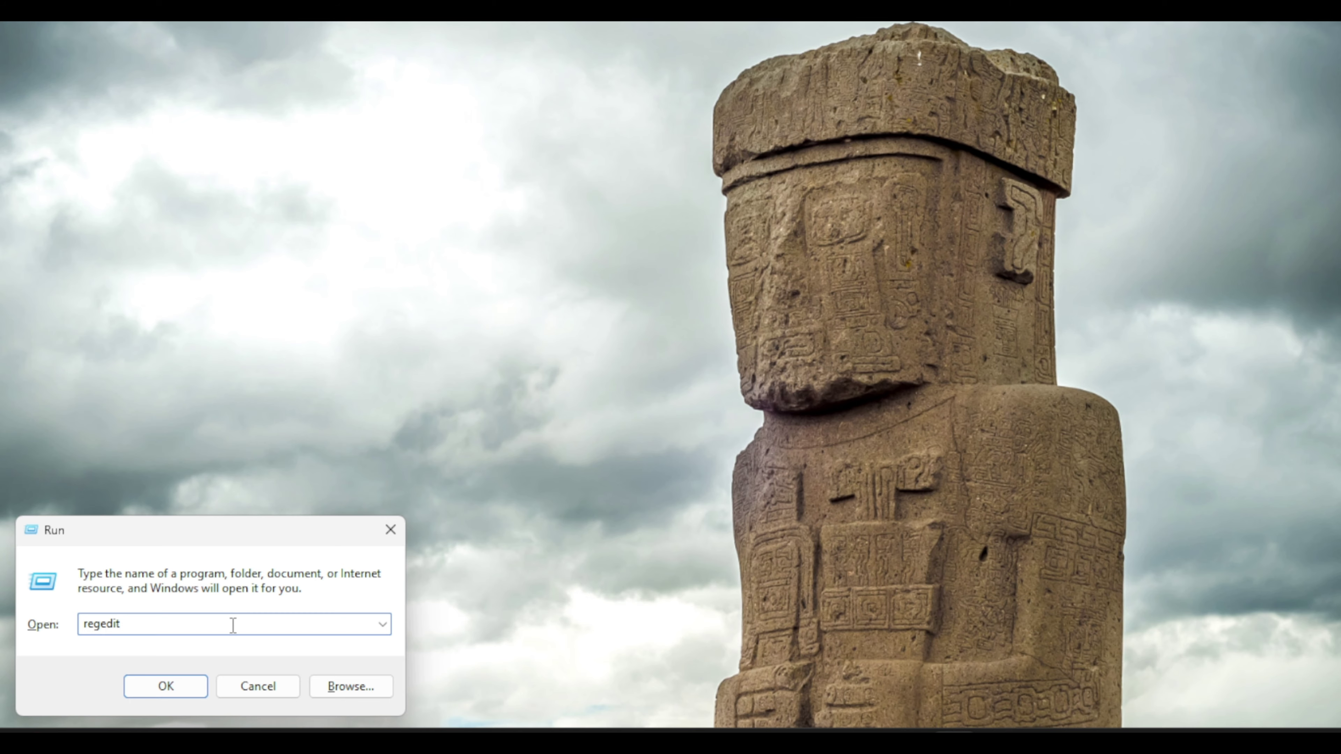
Launch the Registry Editor and expand the tree to HKEY_LOCAL_MACHINE\SOFTWARE\Microsoft
click(166, 686)
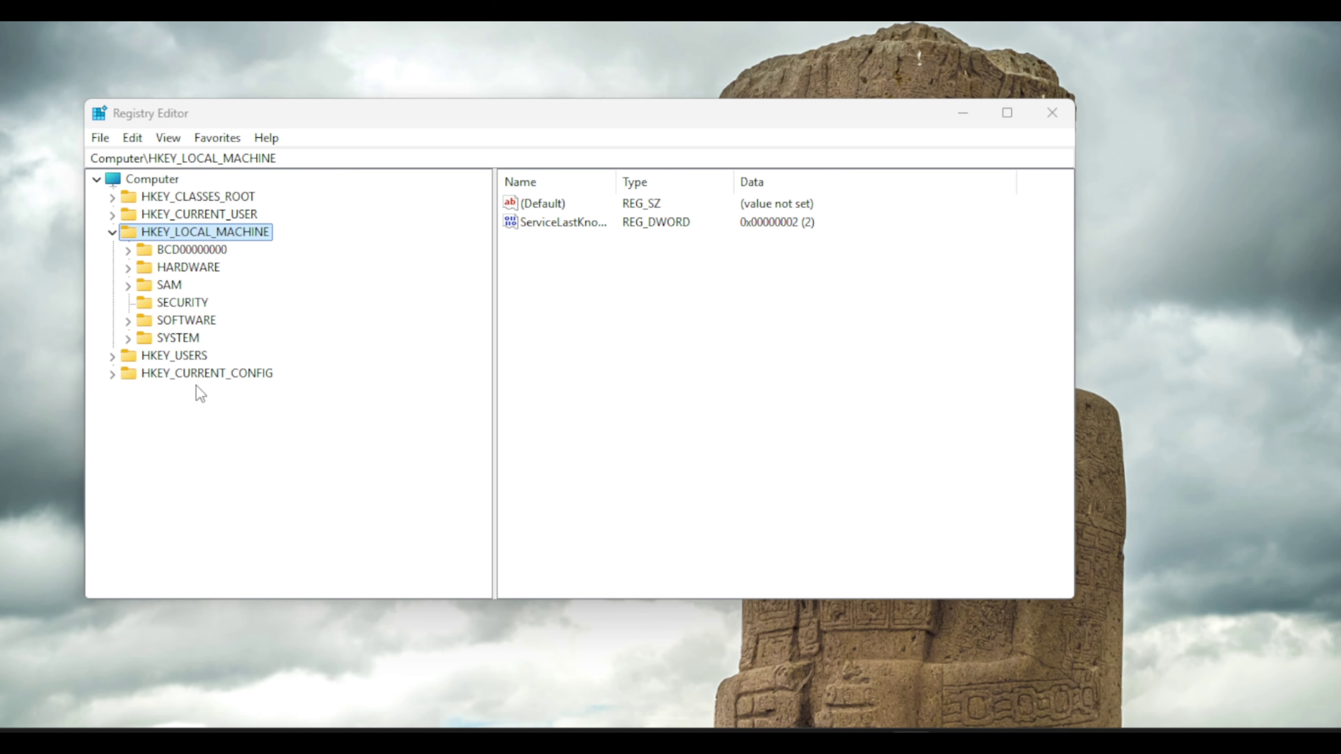
click(113, 233)
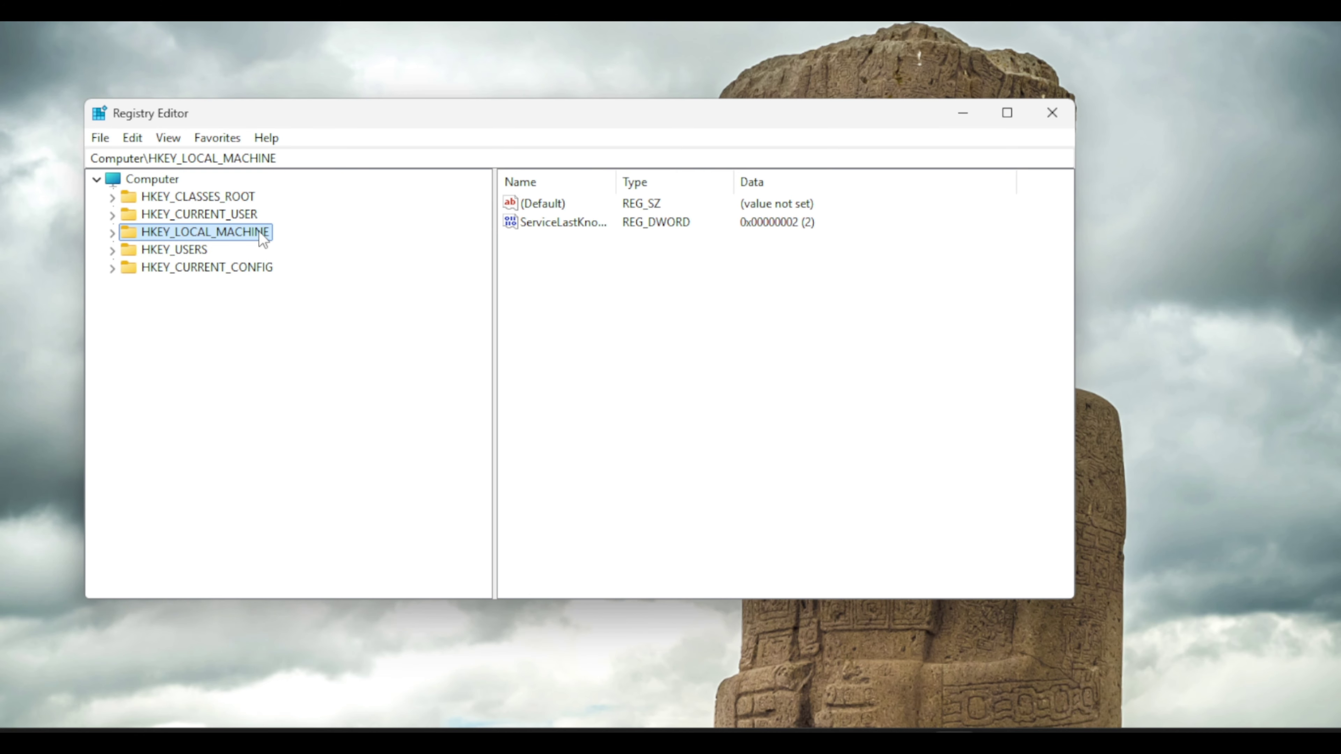
click(113, 233)
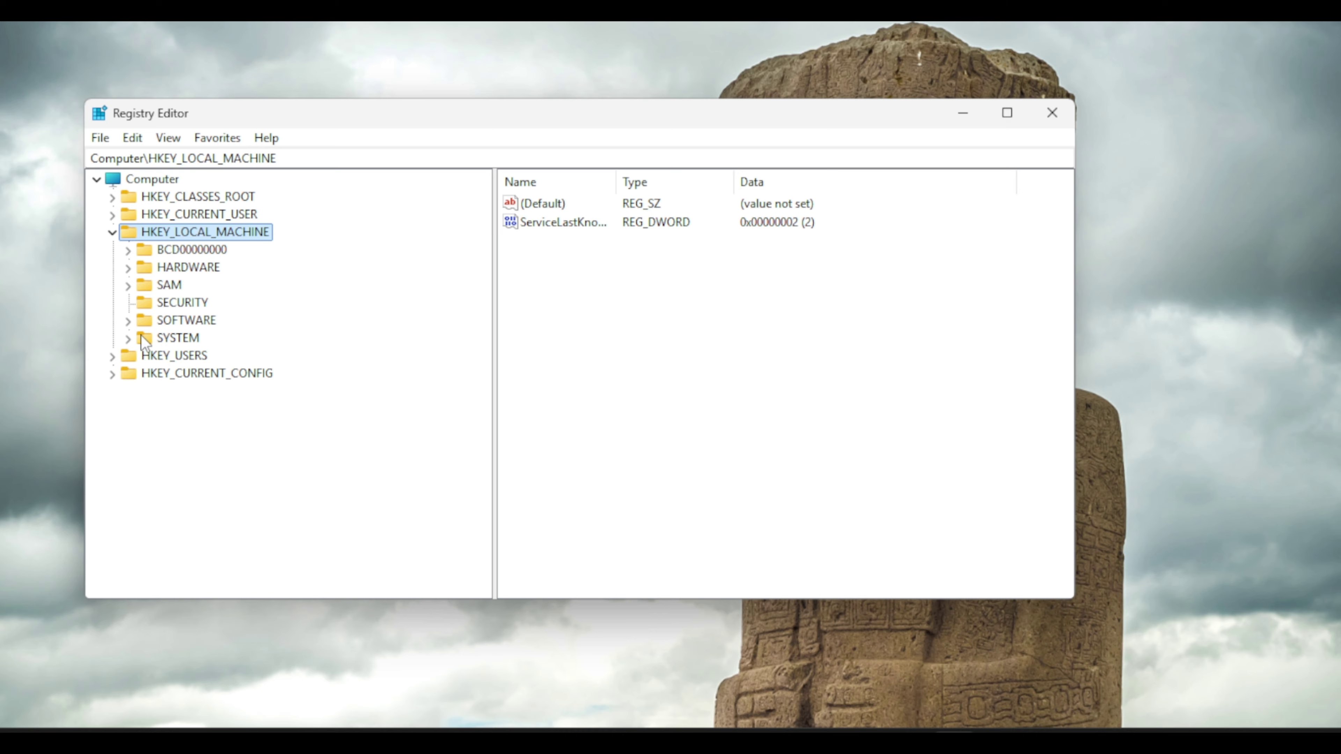
click(128, 320)
scroll(189, 341, down, 6)
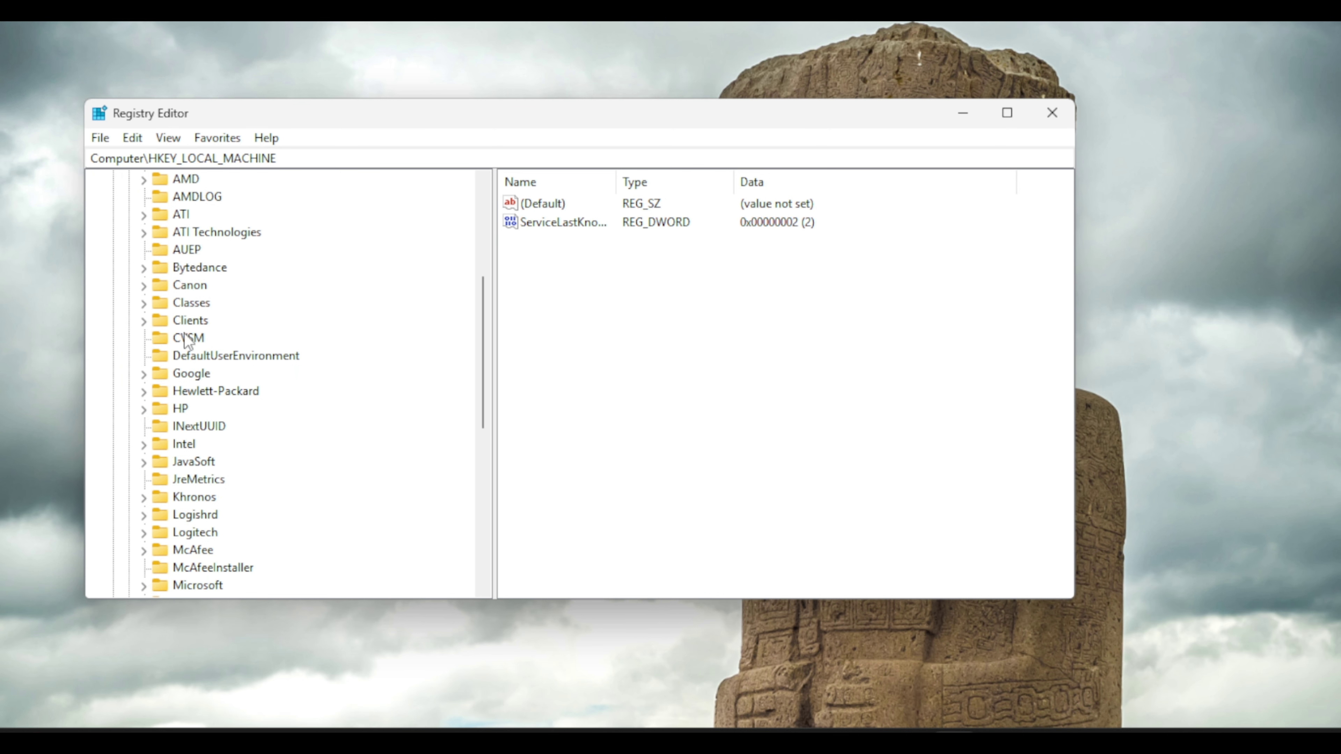
scroll(178, 320, down, 3)
scroll(158, 360, up, 3)
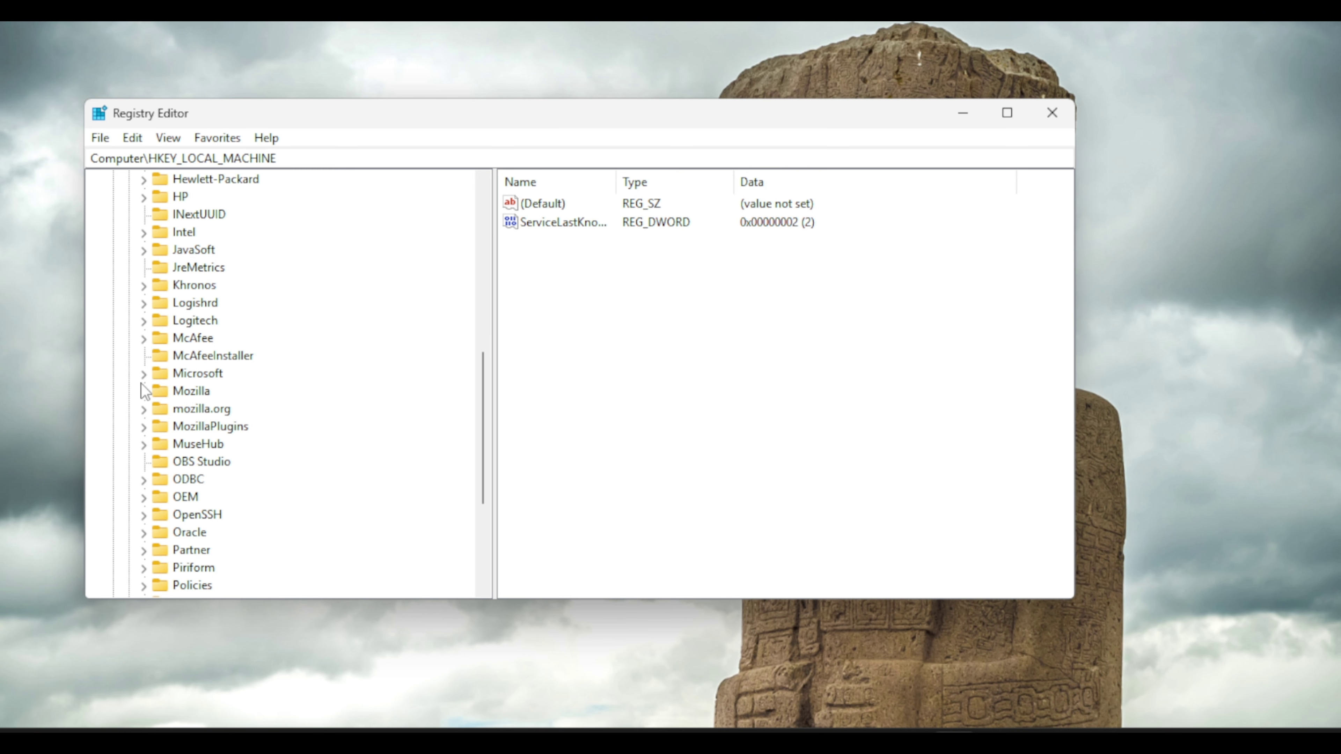
click(143, 373)
Expand the Windows NT key inside Microsoft, and expand its CurrentVersion subkey
scroll(232, 352, up, 2)
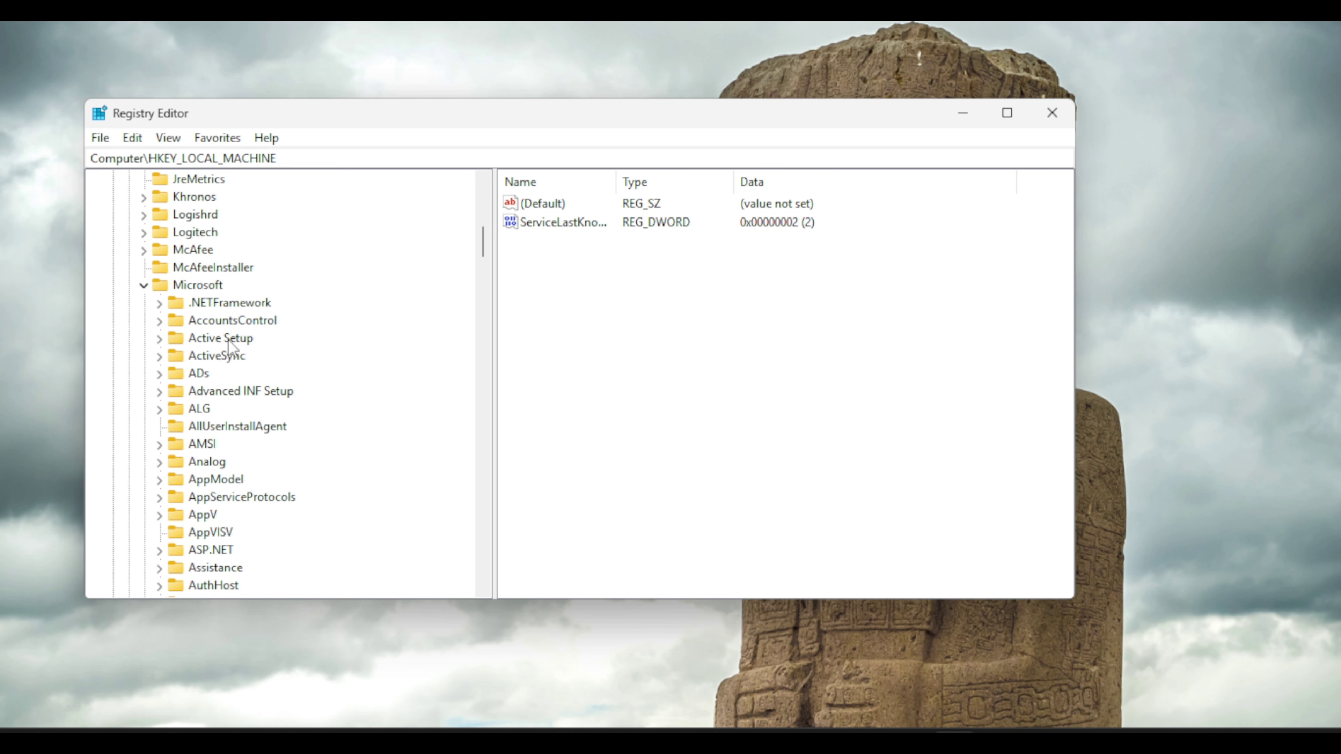
scroll(169, 285, up, 2)
scroll(179, 285, up, 8)
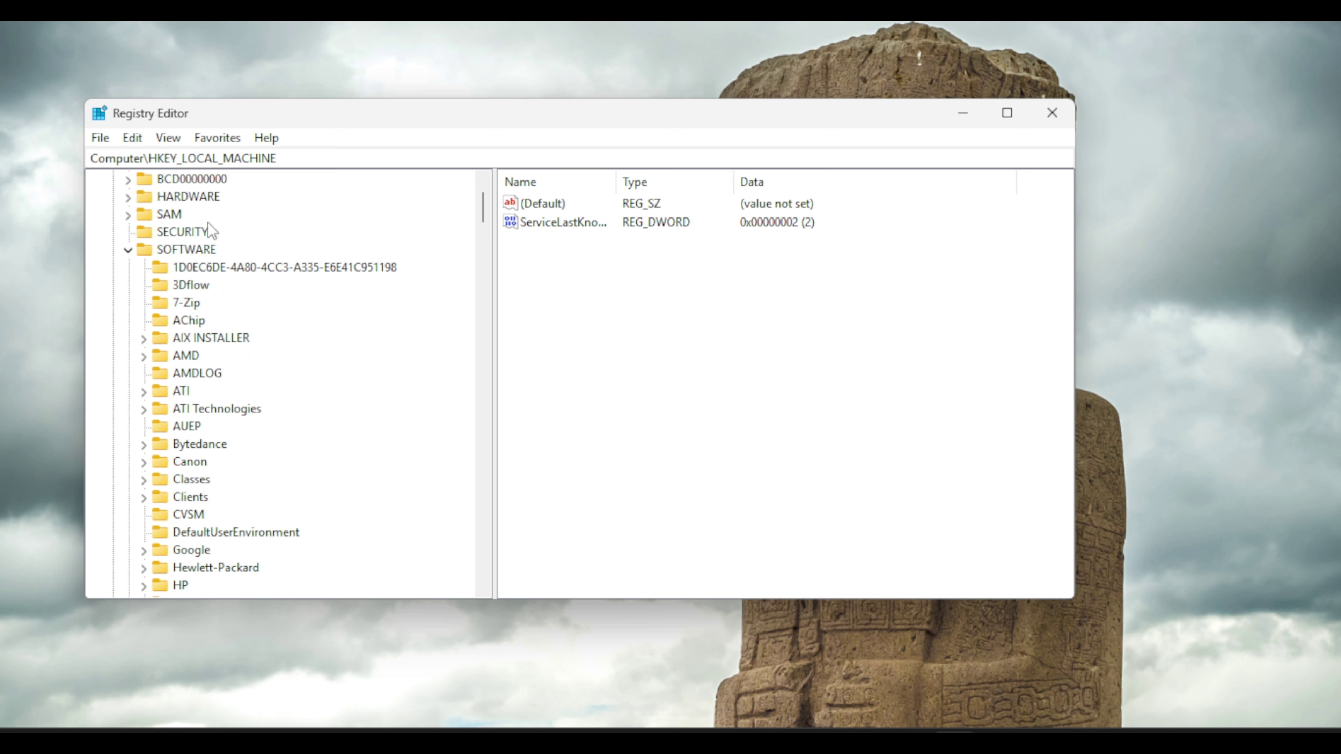
scroll(190, 321, down, 4)
scroll(190, 320, down, 3)
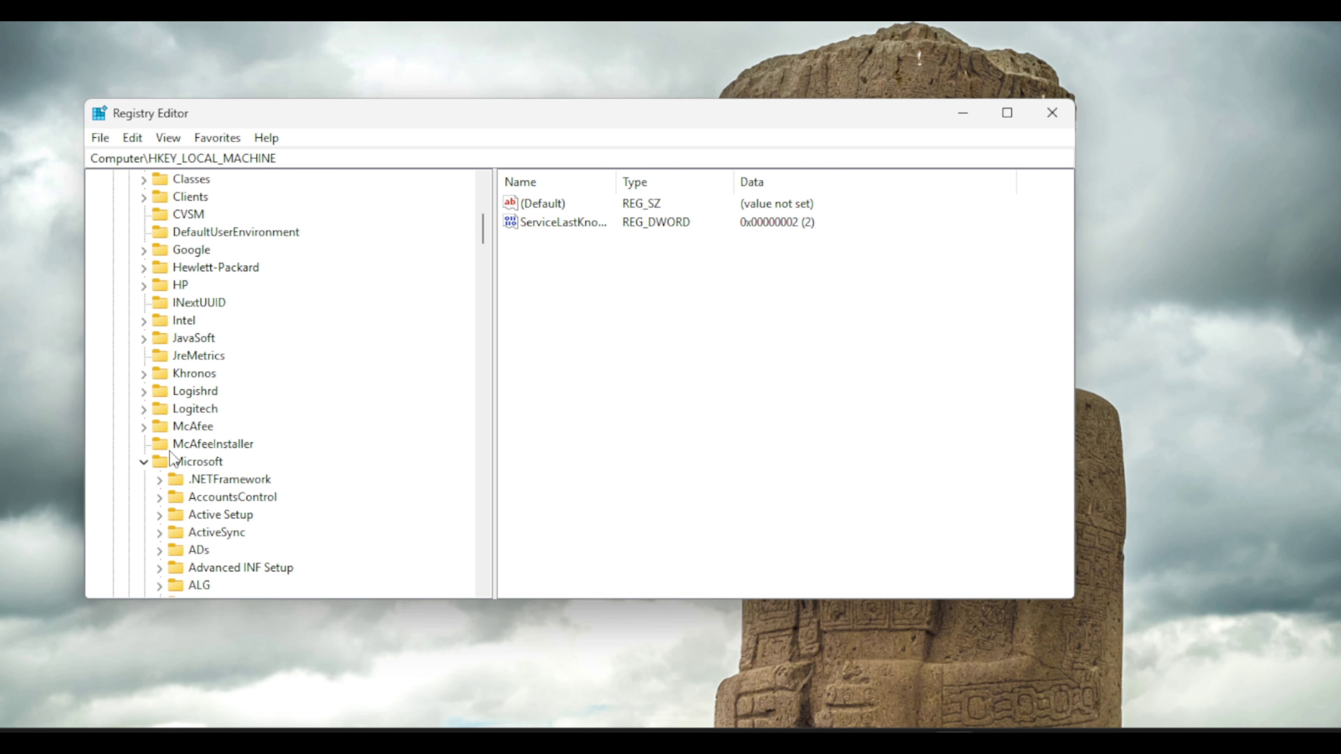
scroll(194, 449, down, 4)
scroll(196, 448, down, 20)
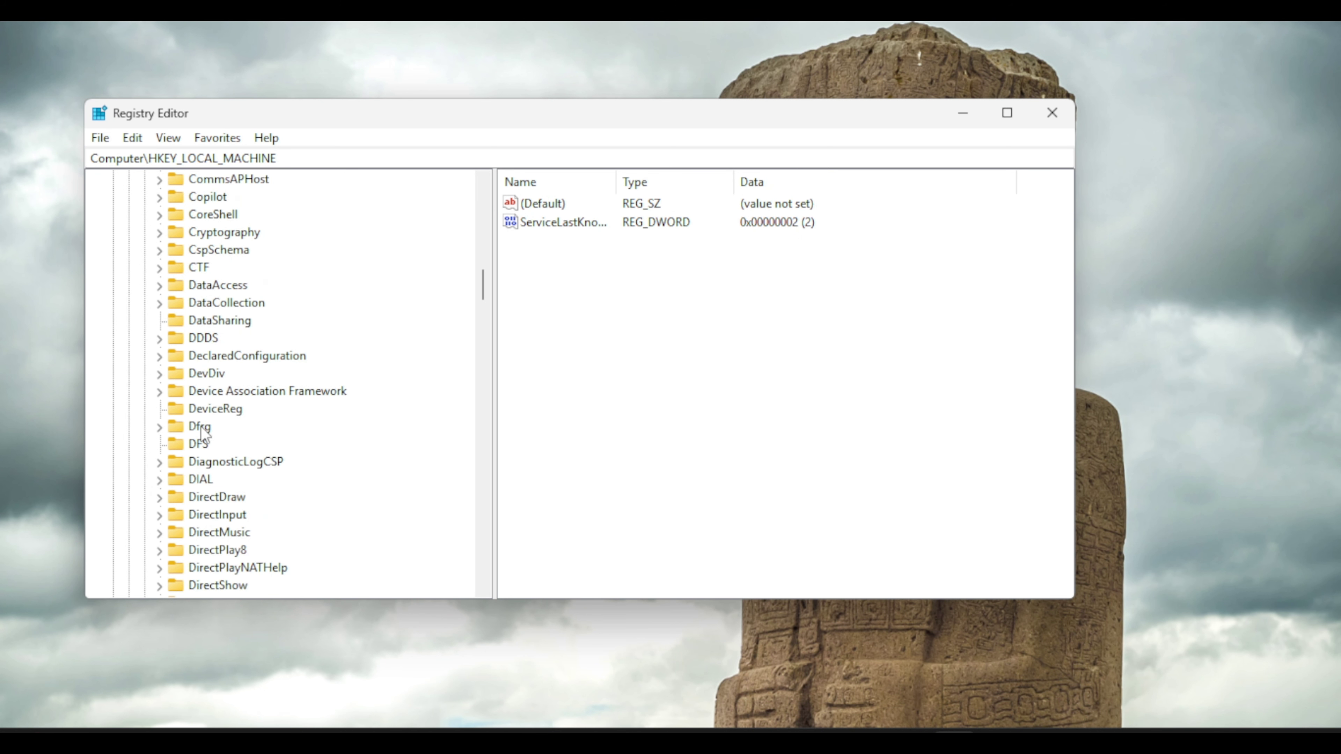
scroll(210, 417, down, 20)
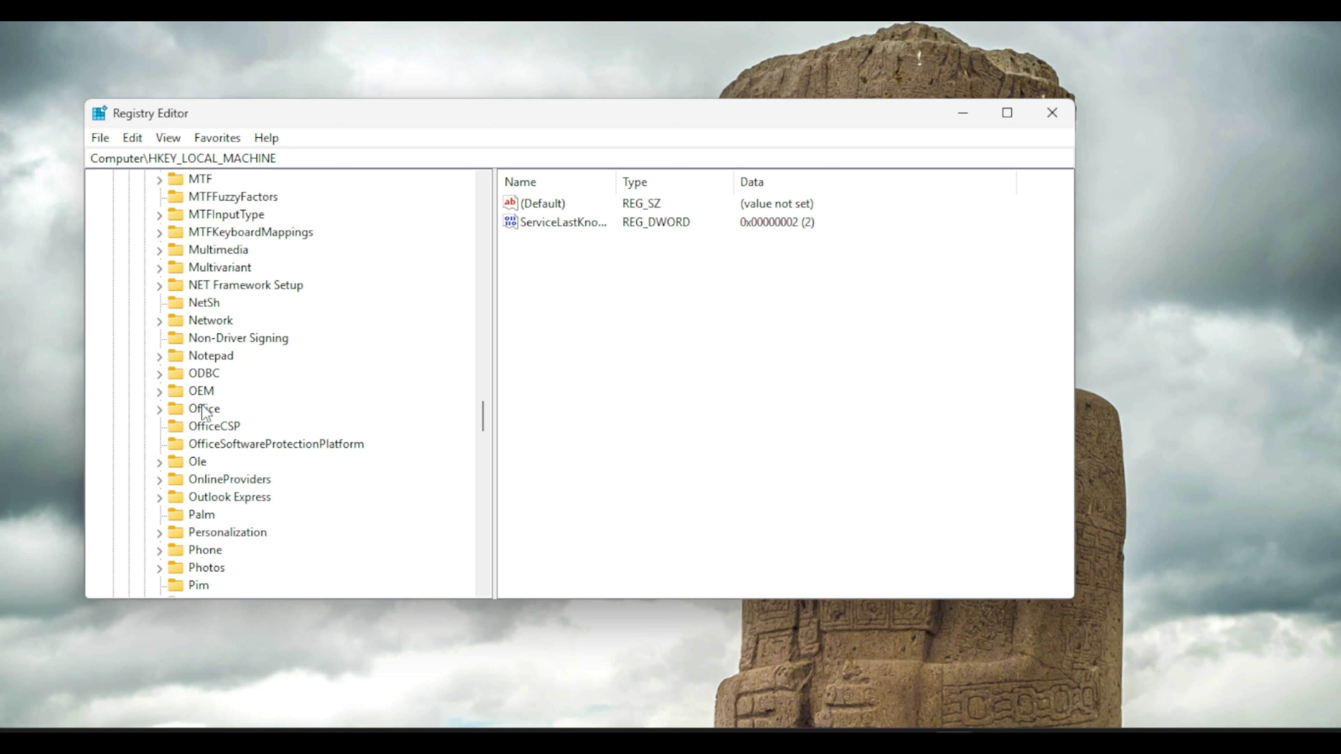
scroll(201, 414, up, 2)
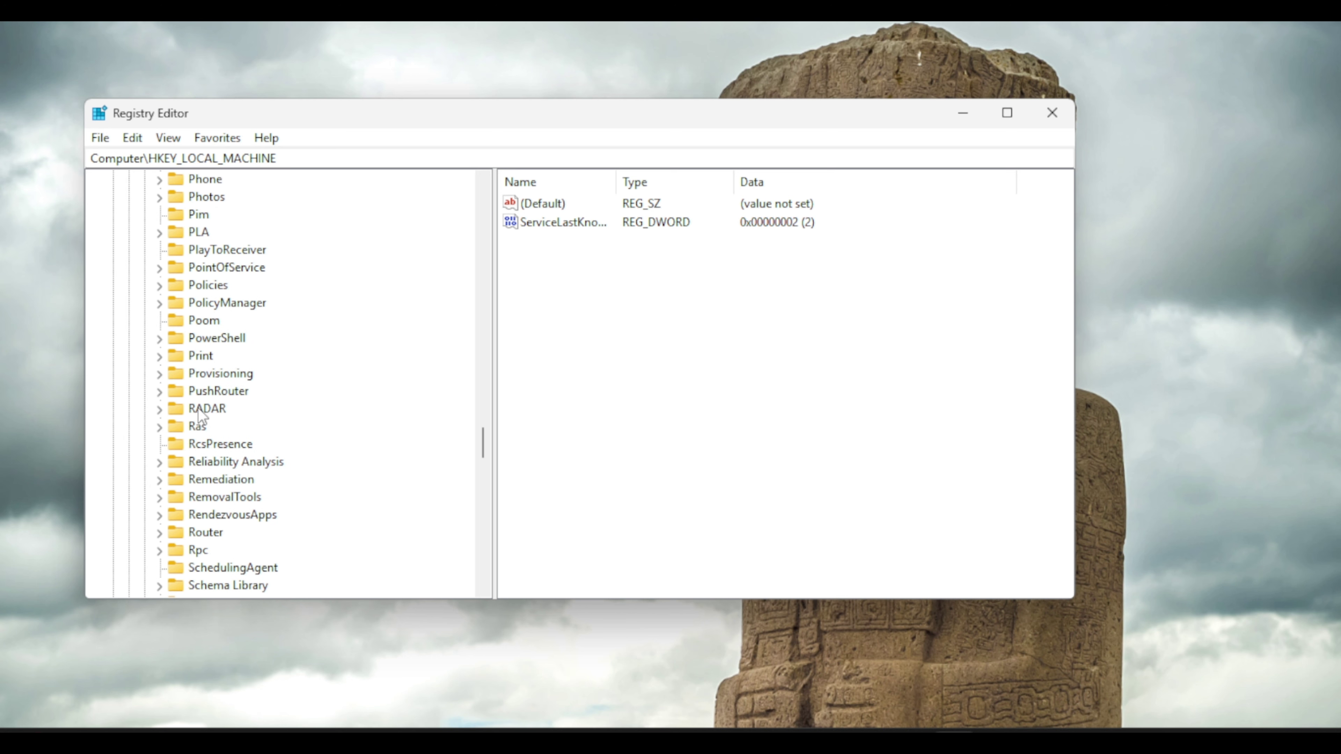
scroll(200, 417, down, 20)
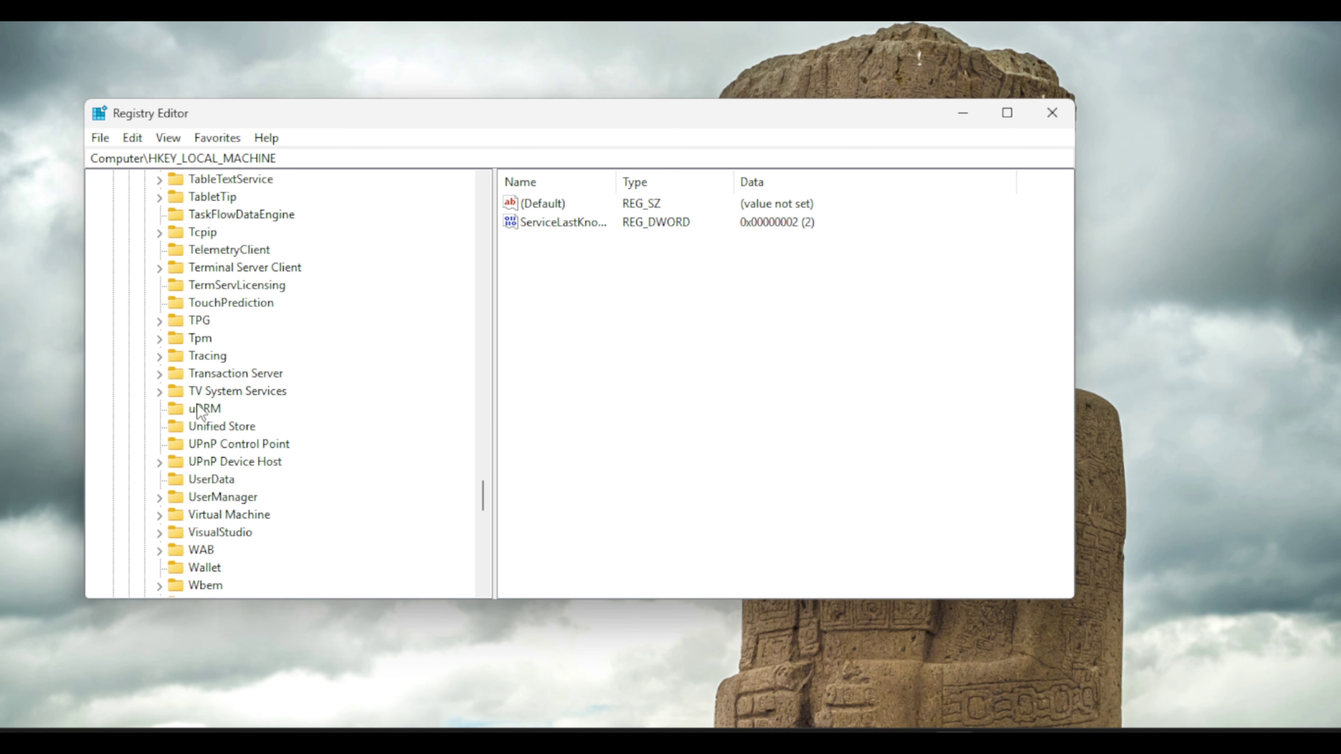
scroll(198, 411, down, 1)
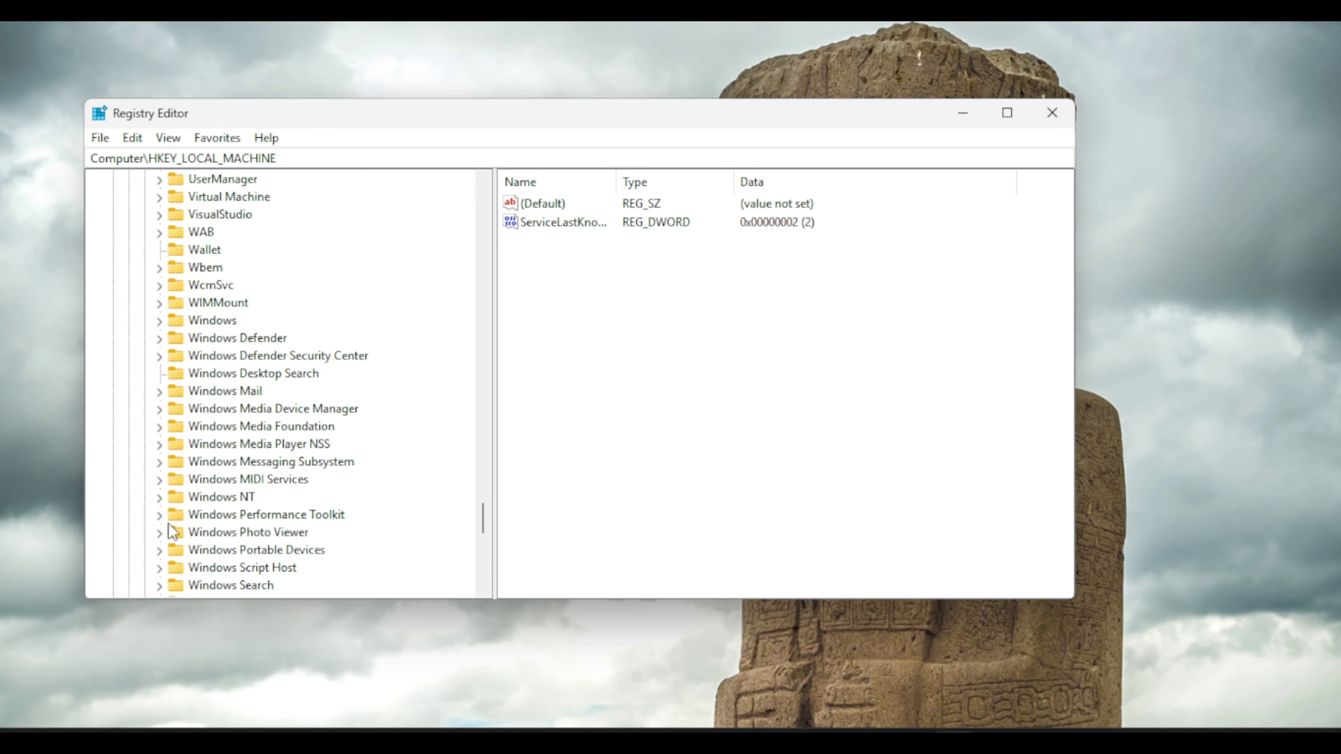
click(158, 497)
scroll(330, 429, down, 2)
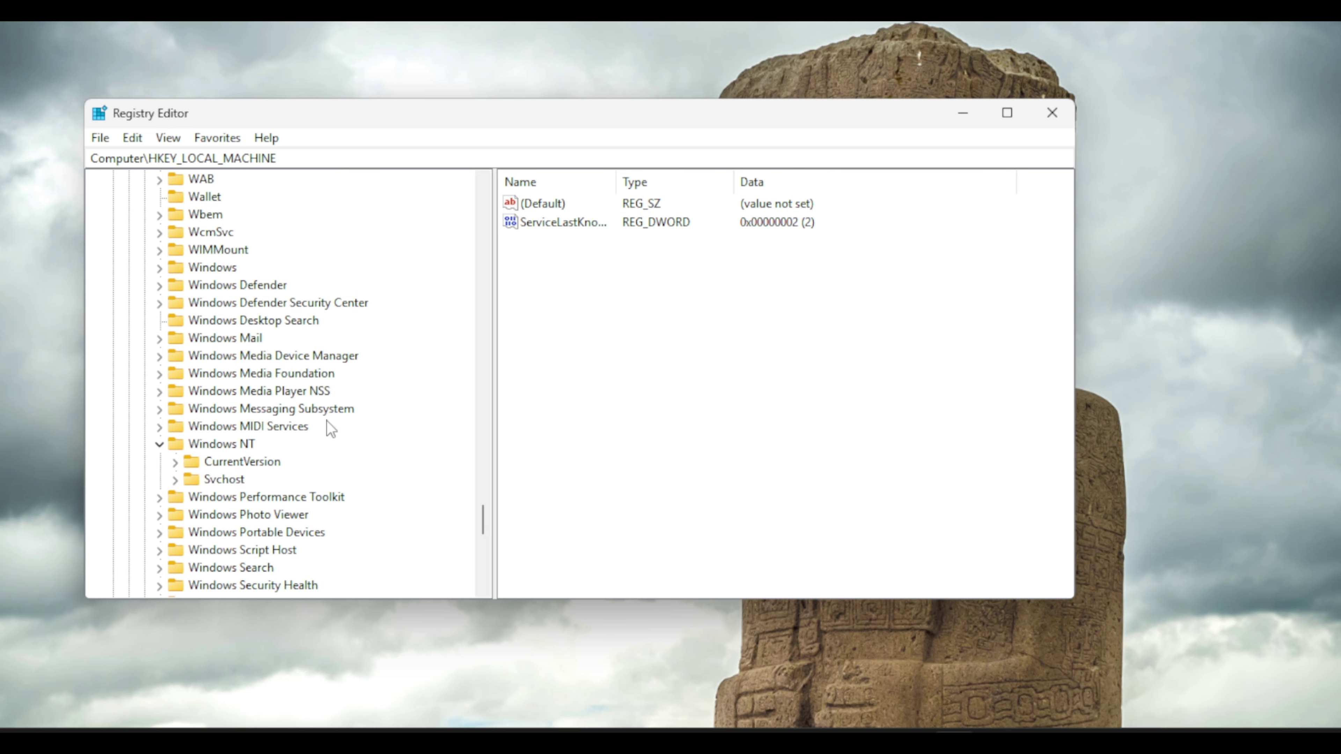
click(175, 409)
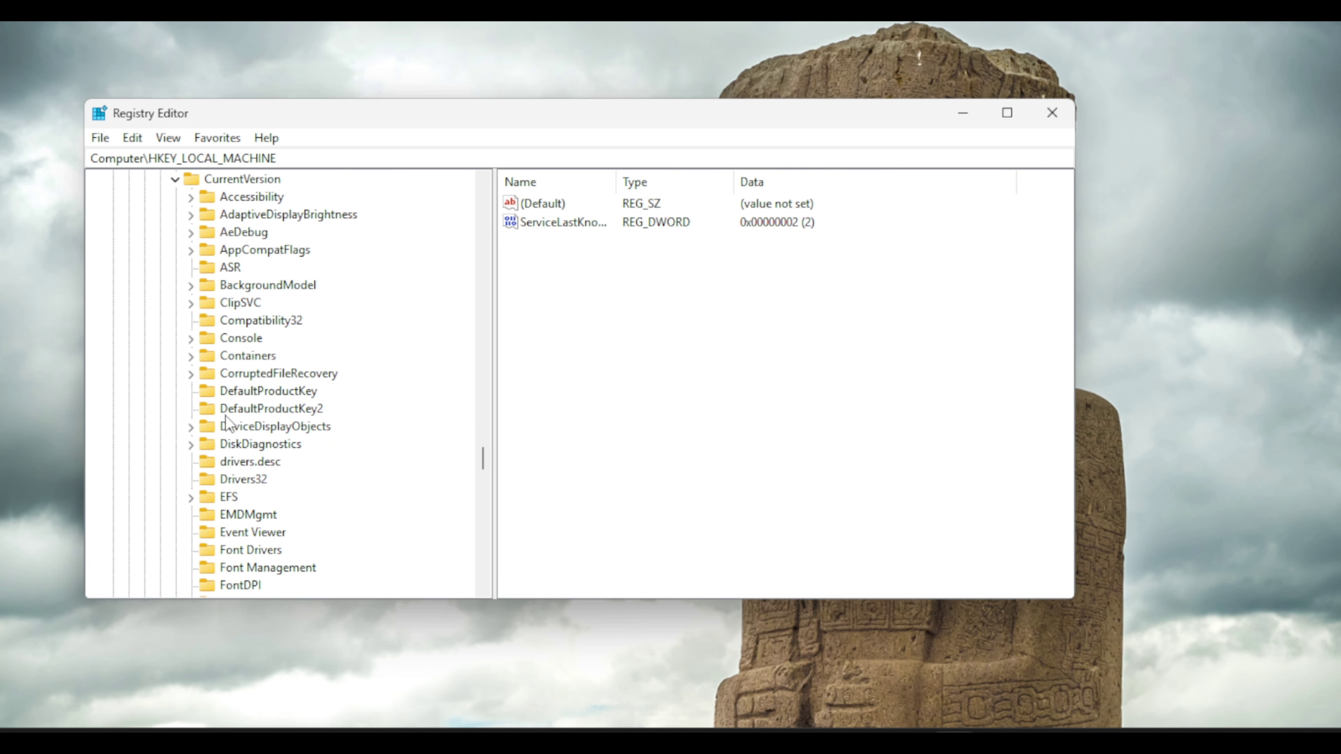
Expand ProfileList within CurrentVersion, widen the key tree to show full names, and select the profile key ending in 1001
scroll(264, 394, down, 4)
scroll(266, 392, down, 14)
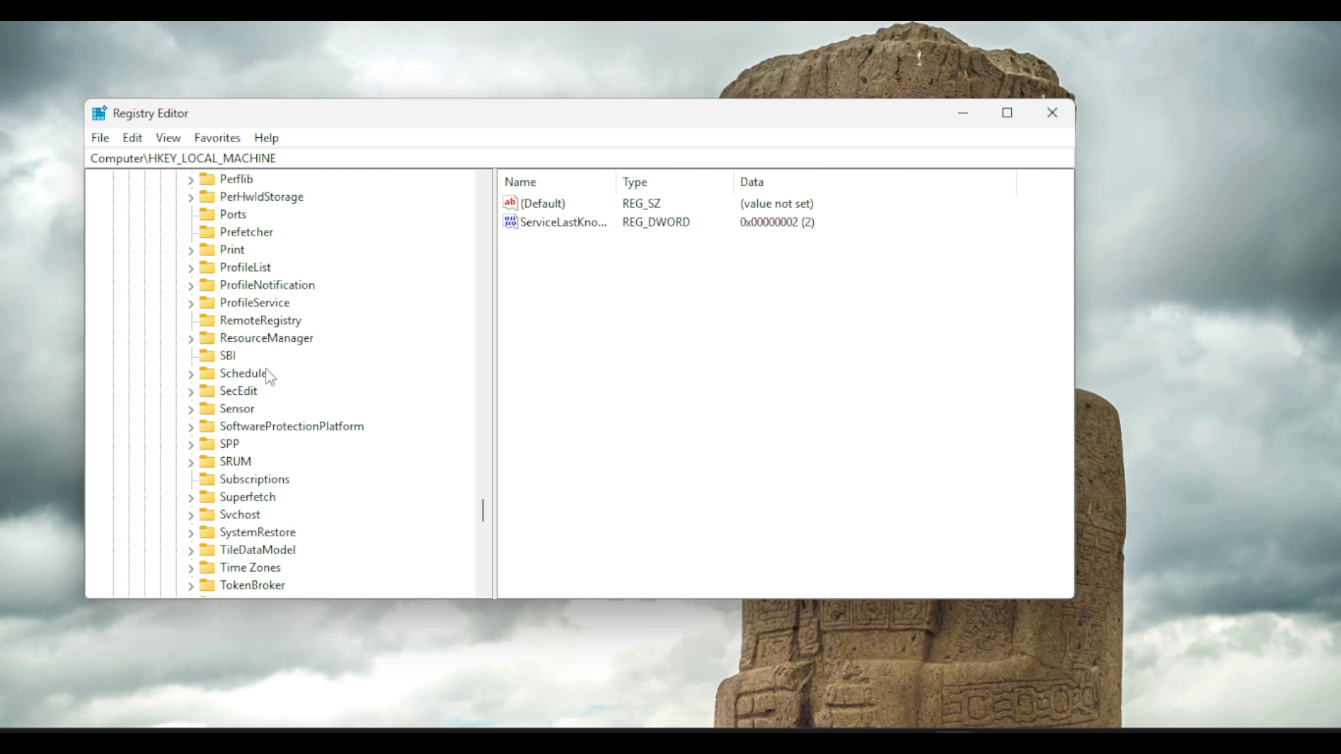
scroll(264, 378, up, 2)
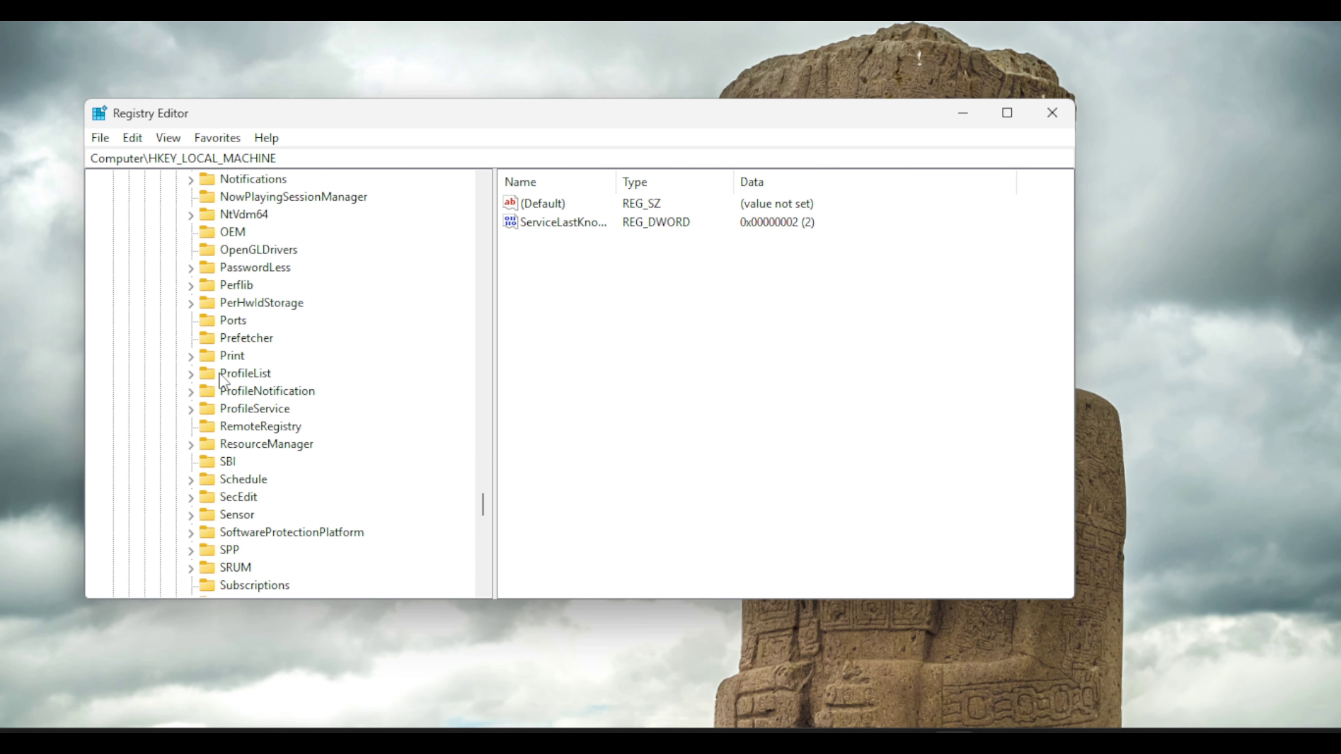
click(191, 374)
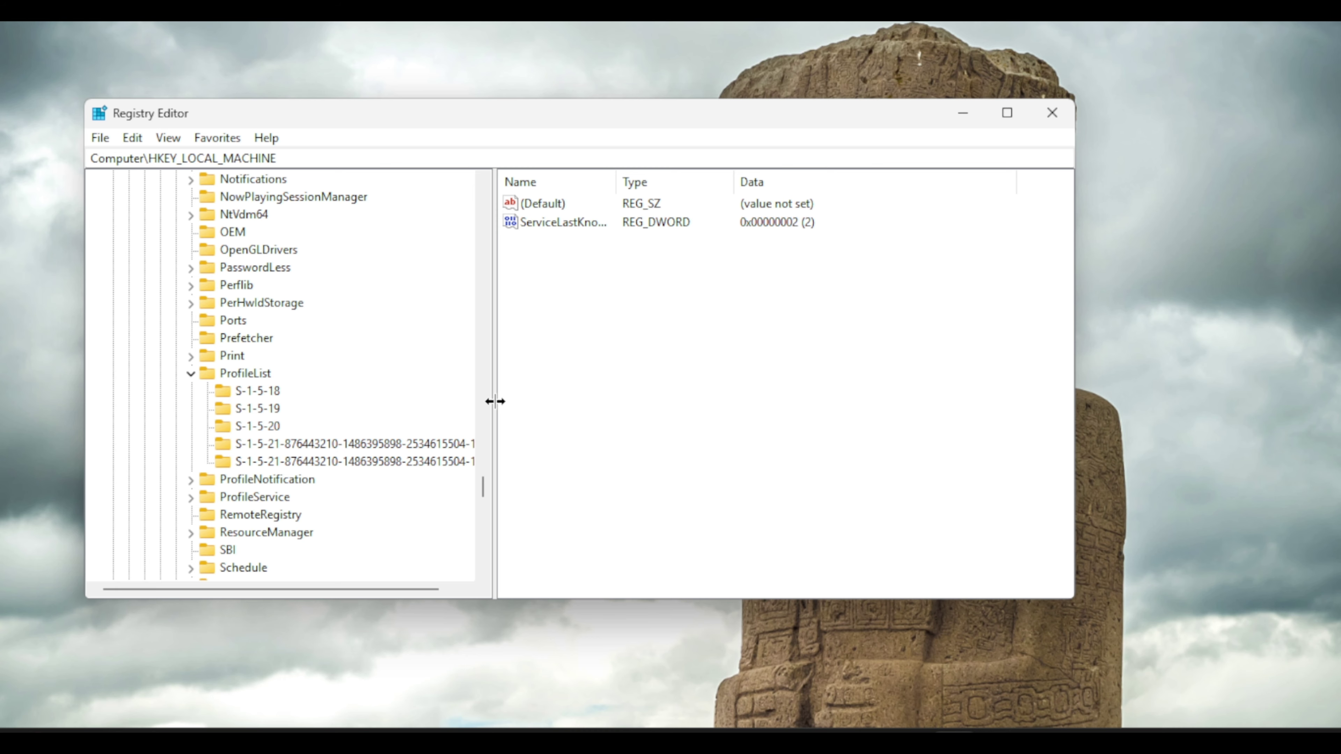
drag(495, 401, 563, 442)
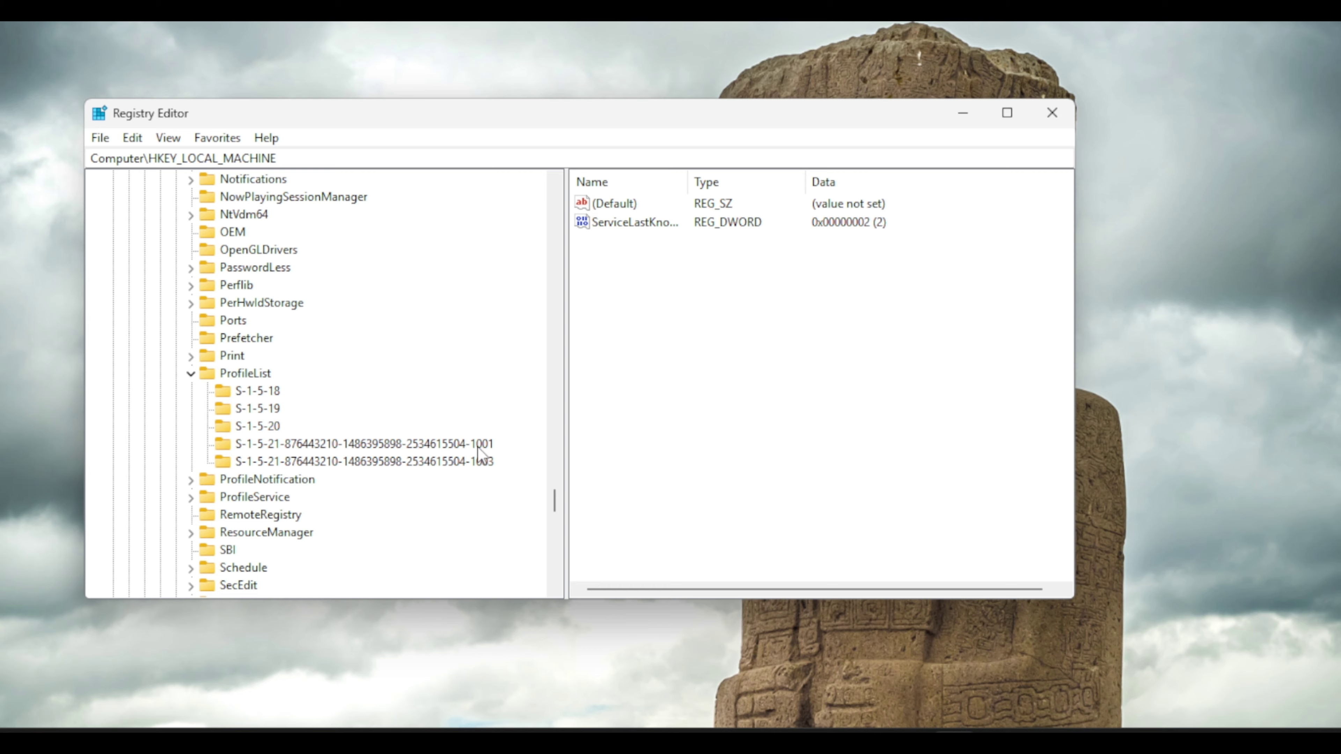
click(459, 445)
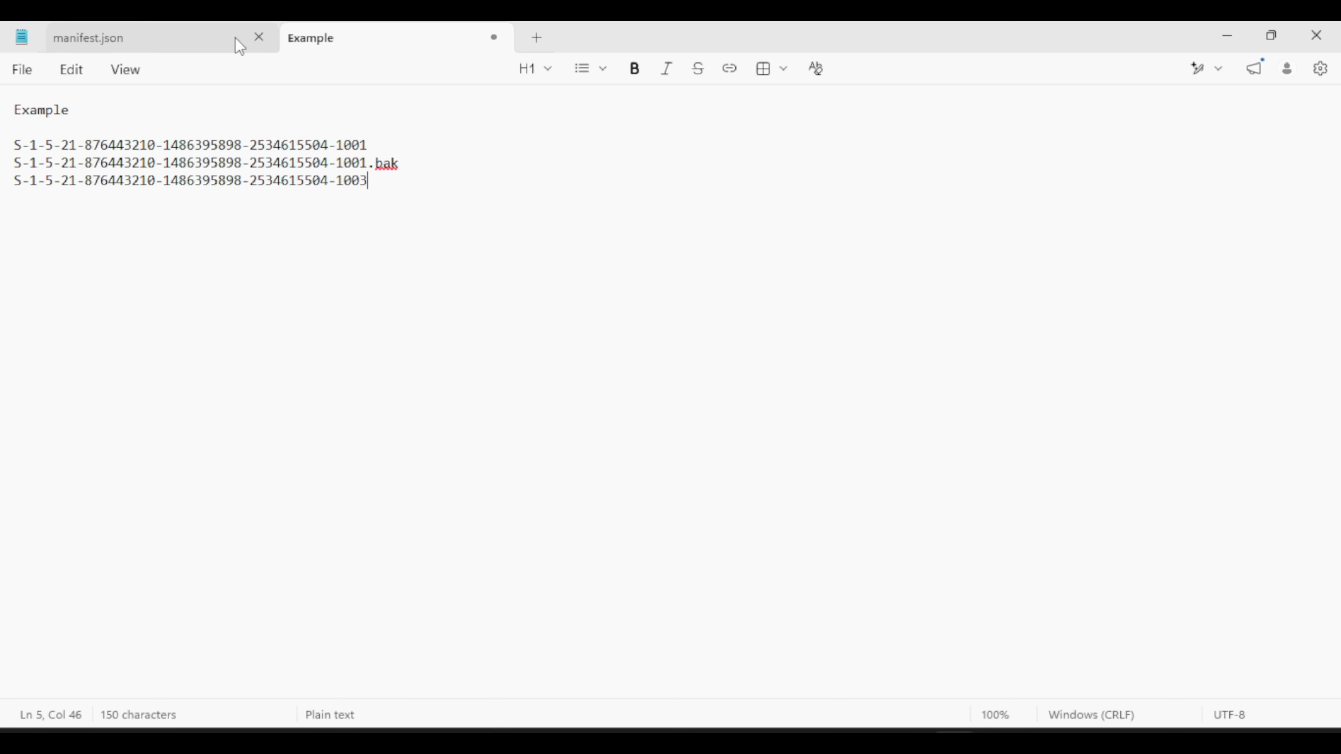
Switch to Notepad, close the manifest.json file, and highlight part of the .bak line in the Example note
click(258, 37)
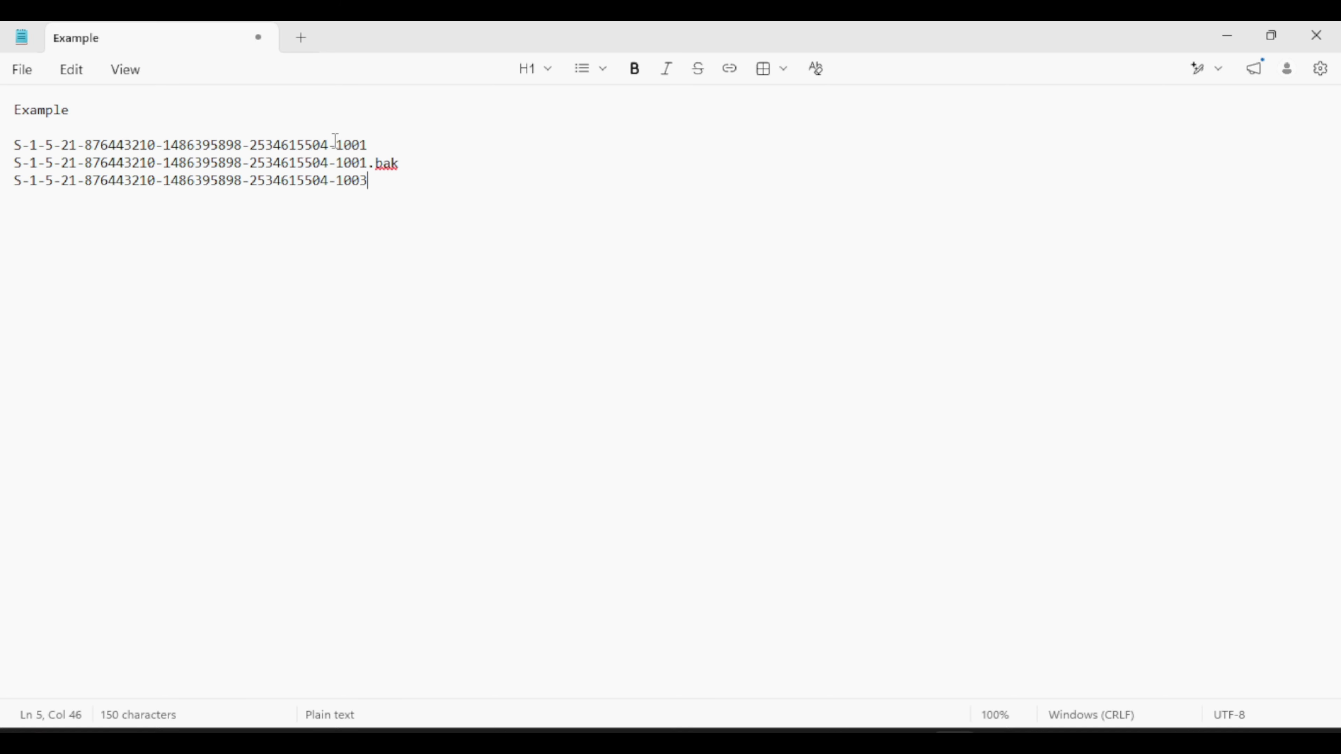
drag(194, 163, 288, 167)
click(302, 180)
Switch back to the Registry Editor and try renaming the profile key ending in 1001, adding and removing the .bak suffix
click(937, 732)
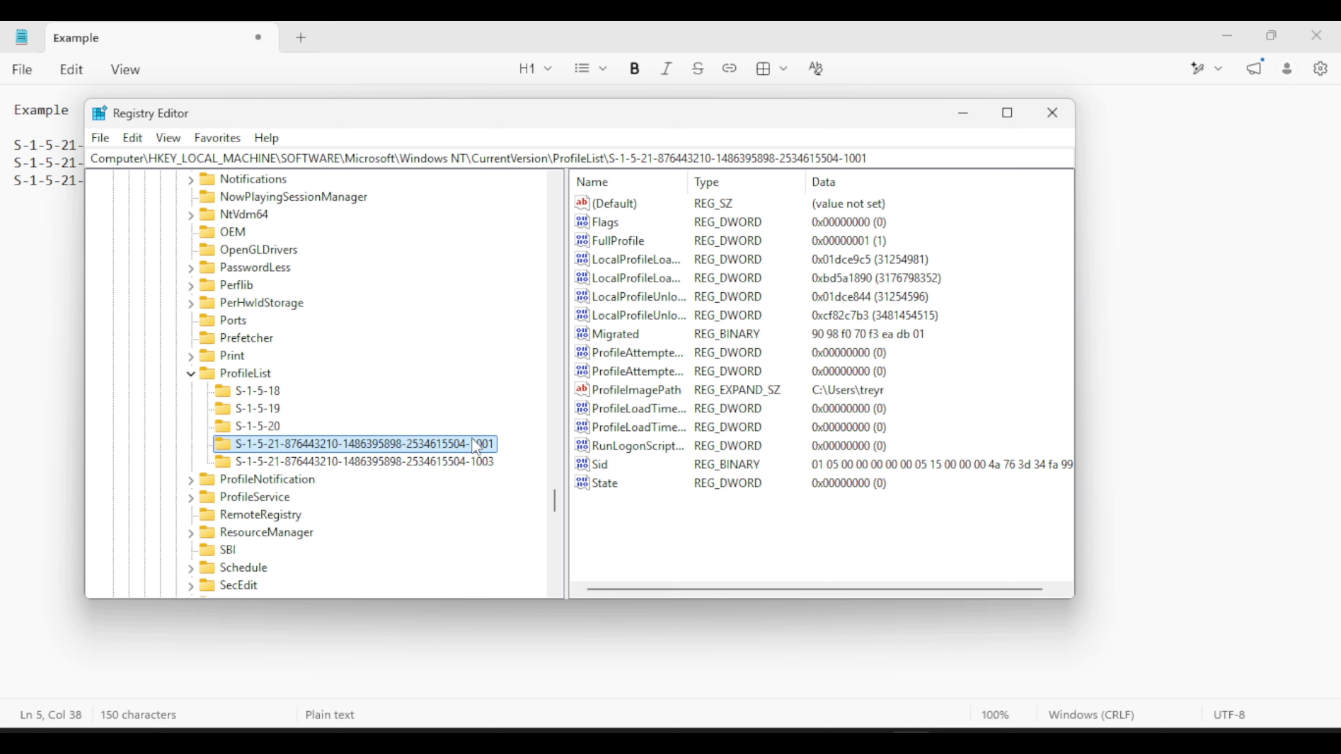
right_click(372, 447)
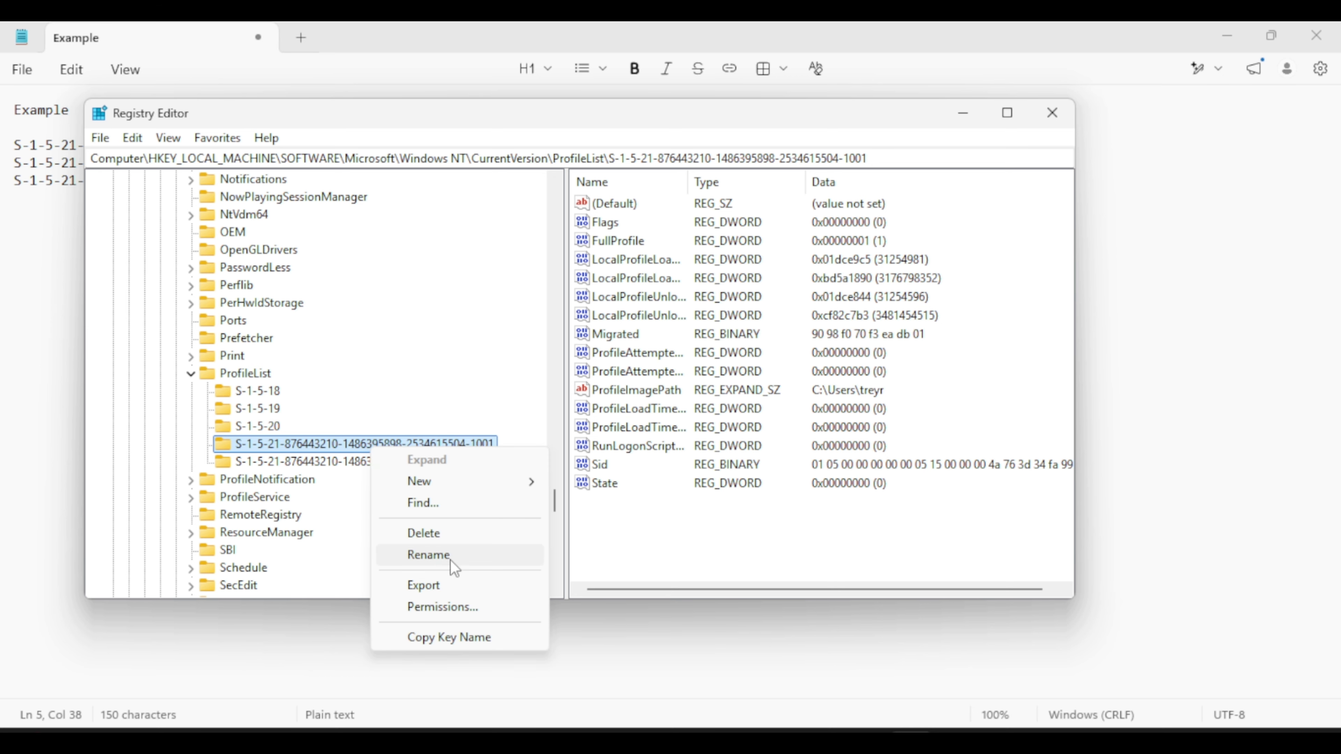
click(430, 556)
click(503, 445)
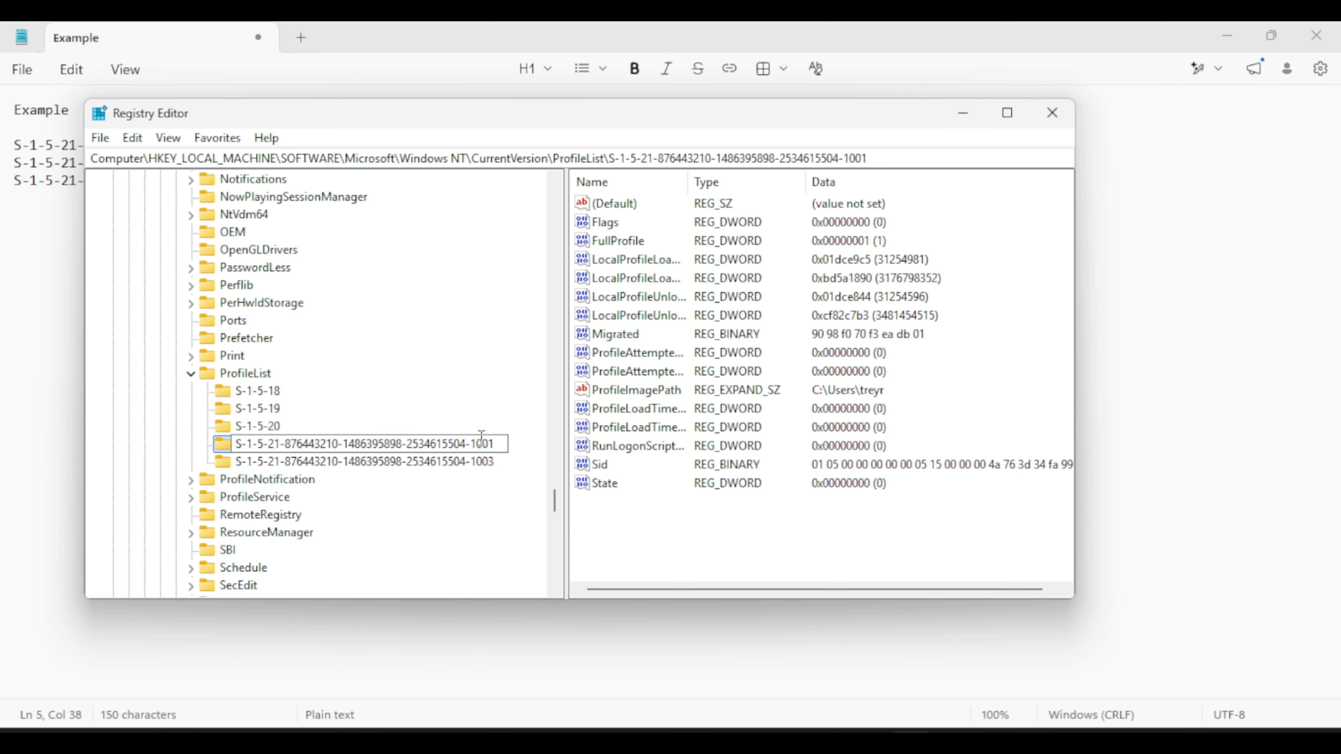
text(.bak)
key(BackSpace)
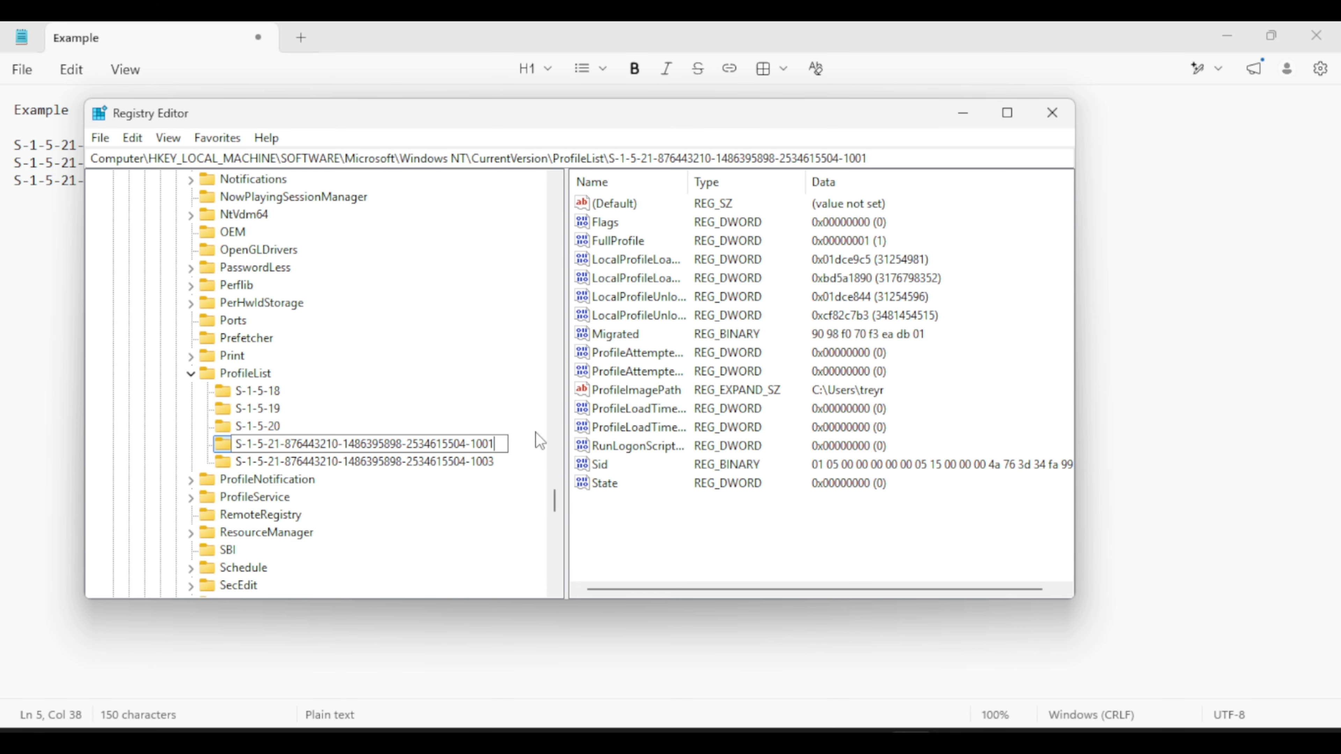
key(Return)
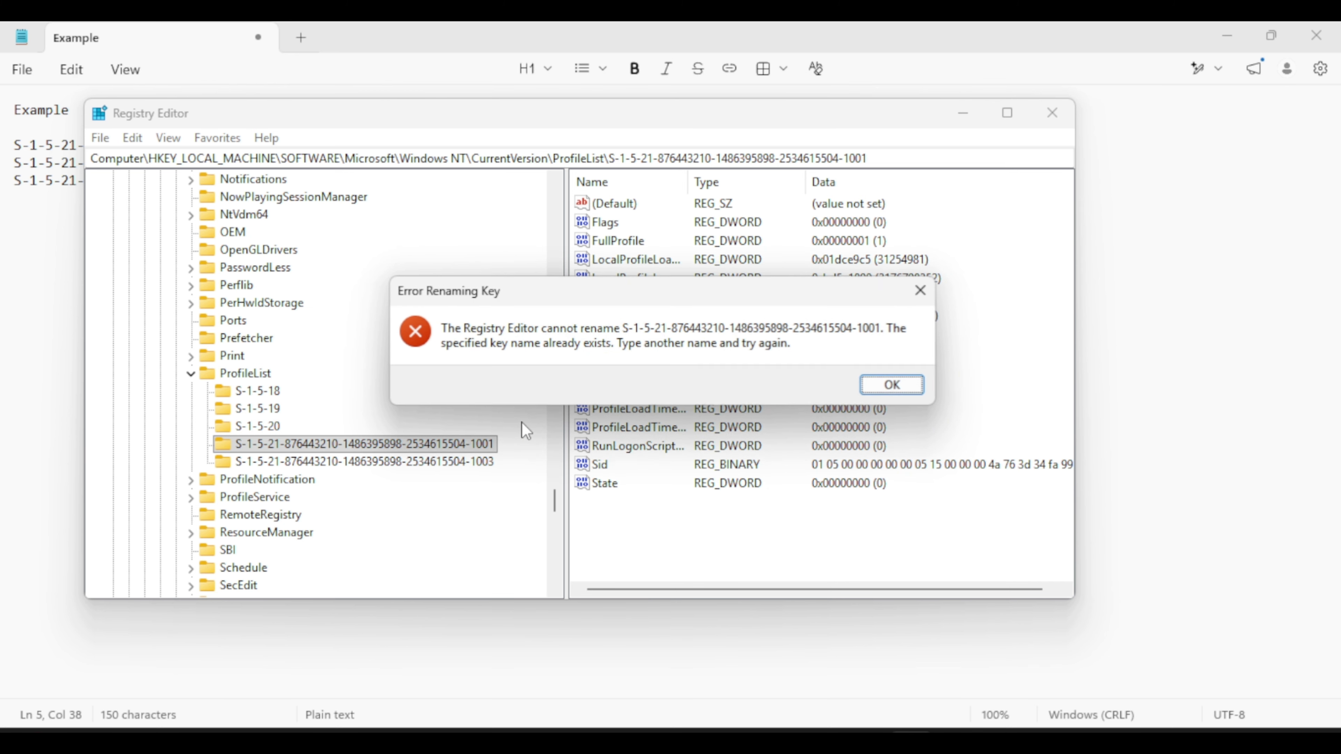
click(898, 390)
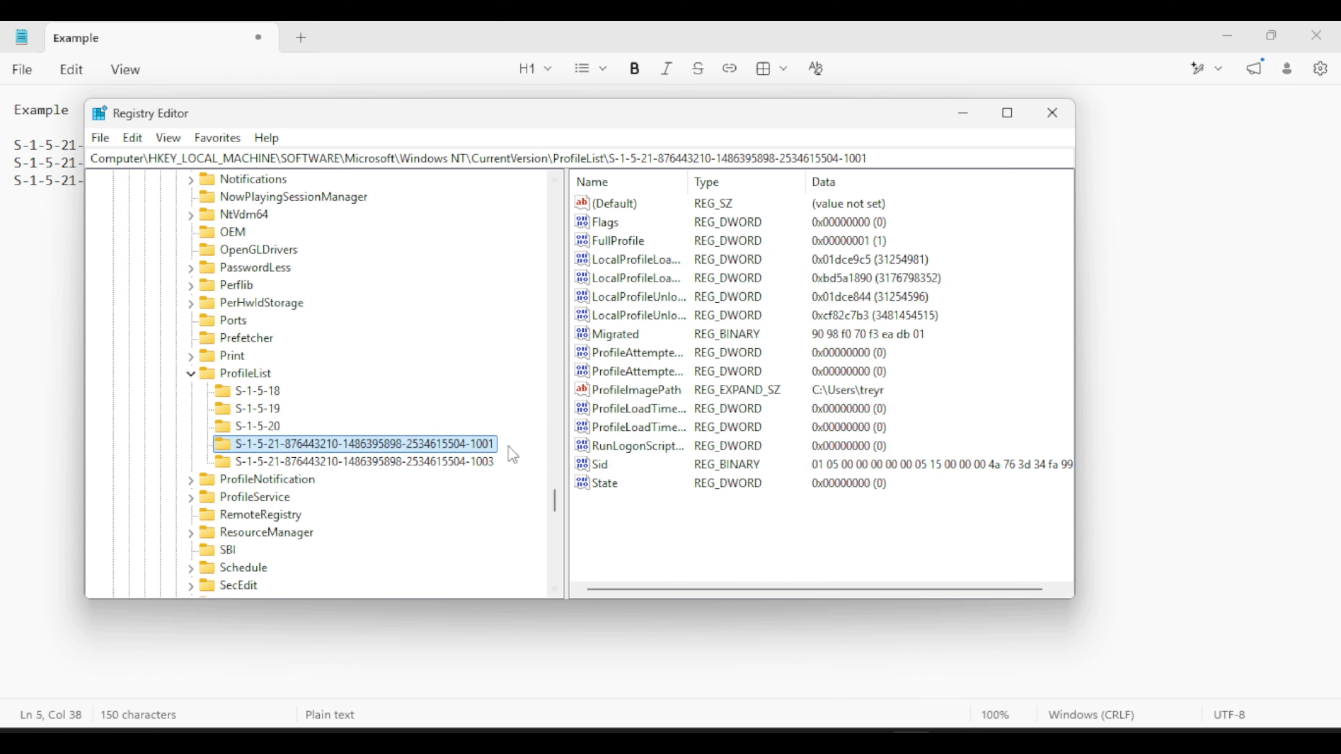
Select the profile key ending in 1003 and close the Registry Editor
click(393, 465)
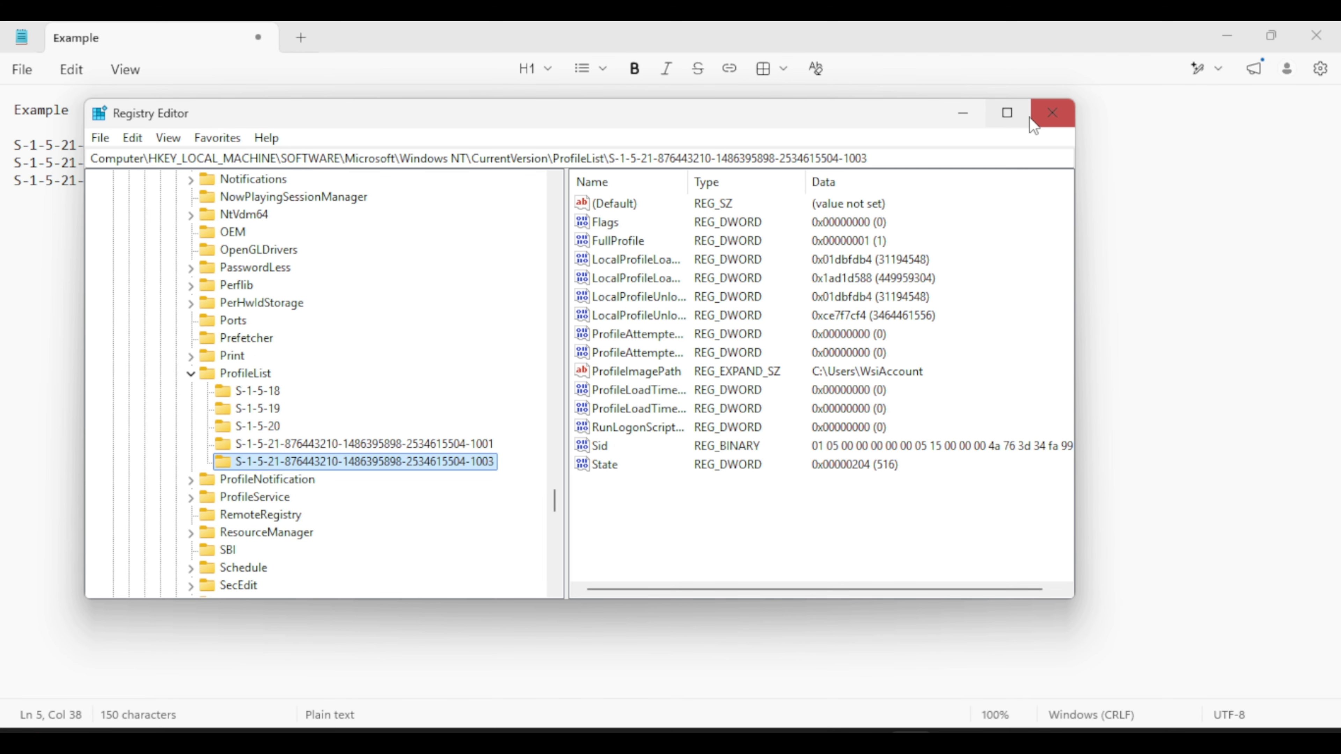
click(1051, 116)
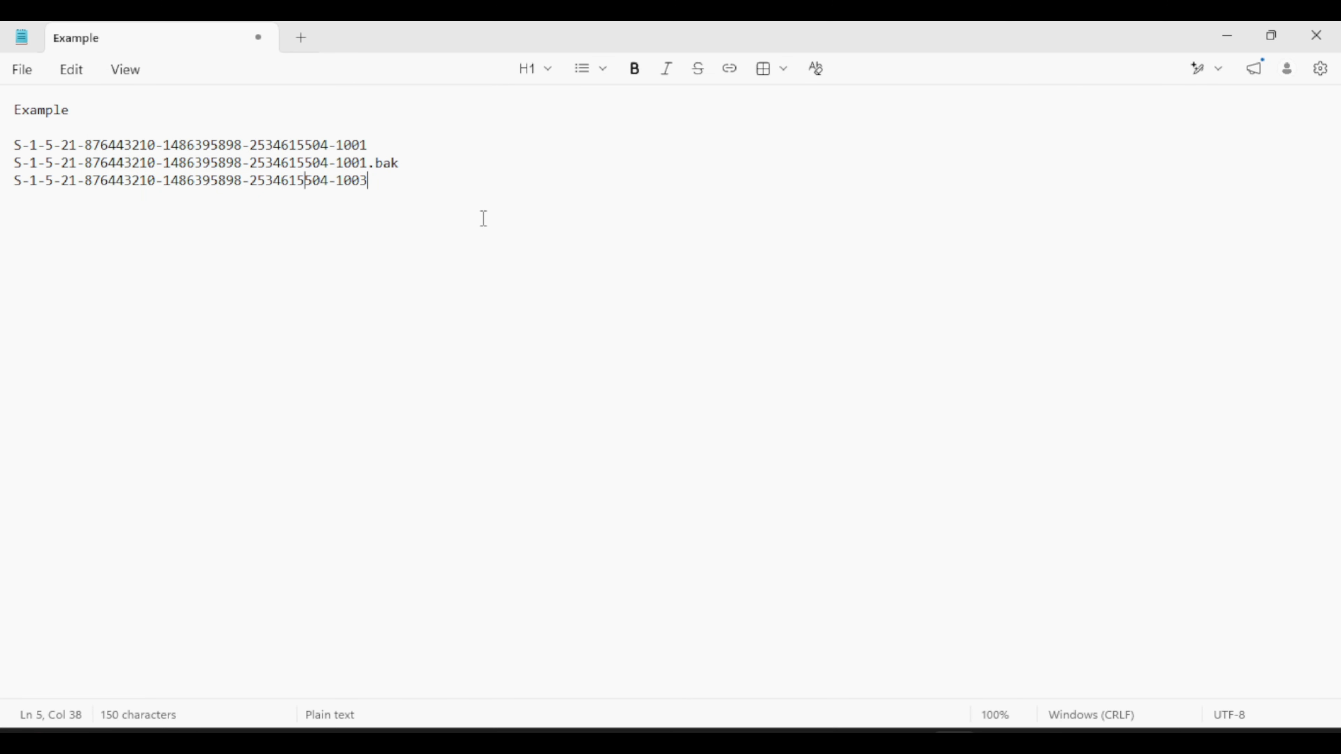
Remove the .bak suffix from the second key name in the Example note, and delete that duplicate line
click(414, 163)
key(BackSpace)
key(BackSpace)
key(BackSpace)
key(BackSpace)
right_click(195, 165)
click(591, 206)
drag(371, 162, 5, 163)
key(BackSpace)
key(BackSpace)
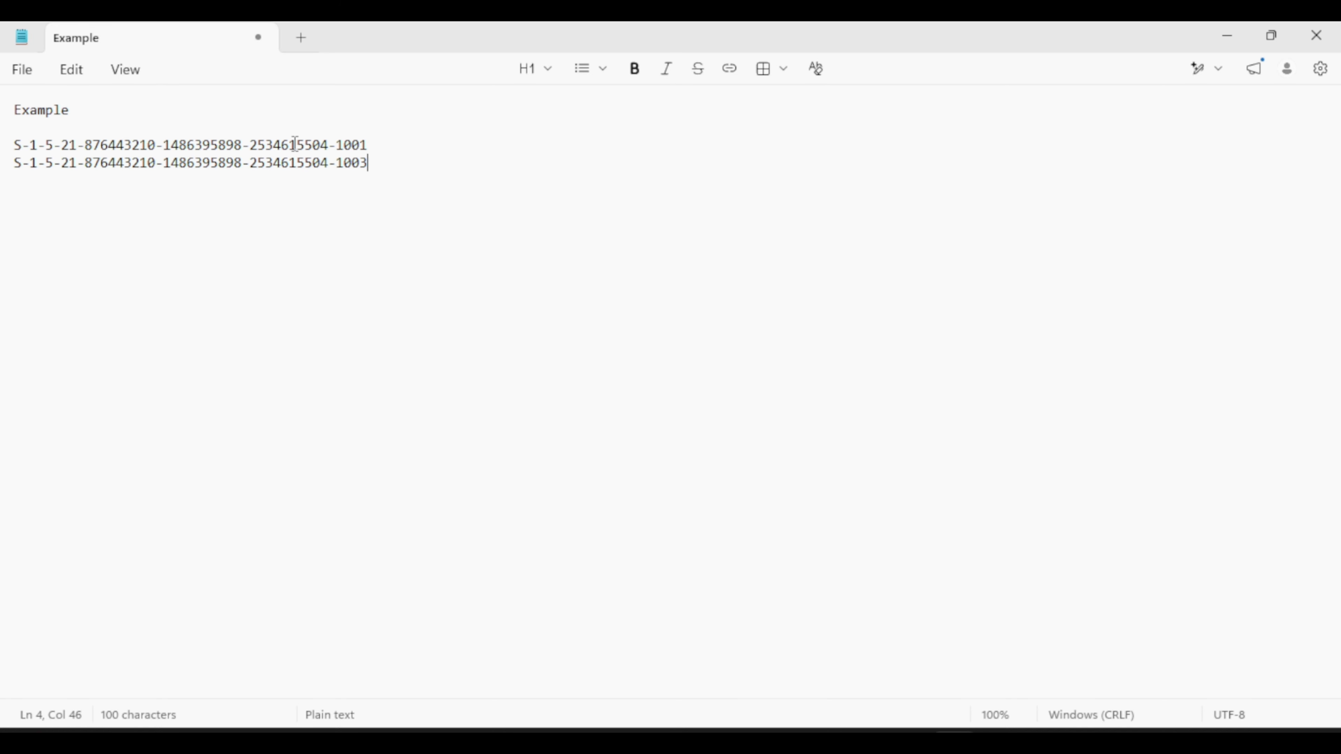
View the computer's restart and shut-down options, and dismiss them without choosing one
drag(382, 142, 288, 144)
click(291, 204)
click(301, 740)
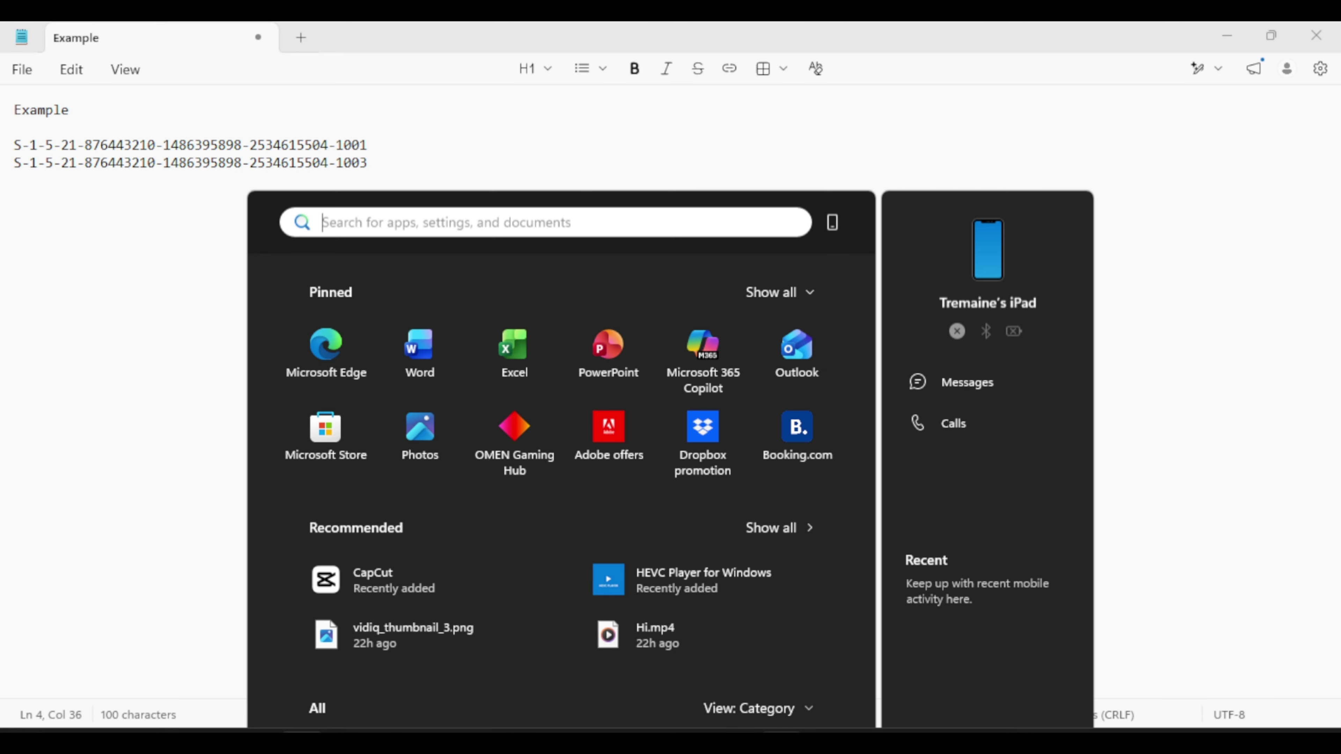
click(805, 683)
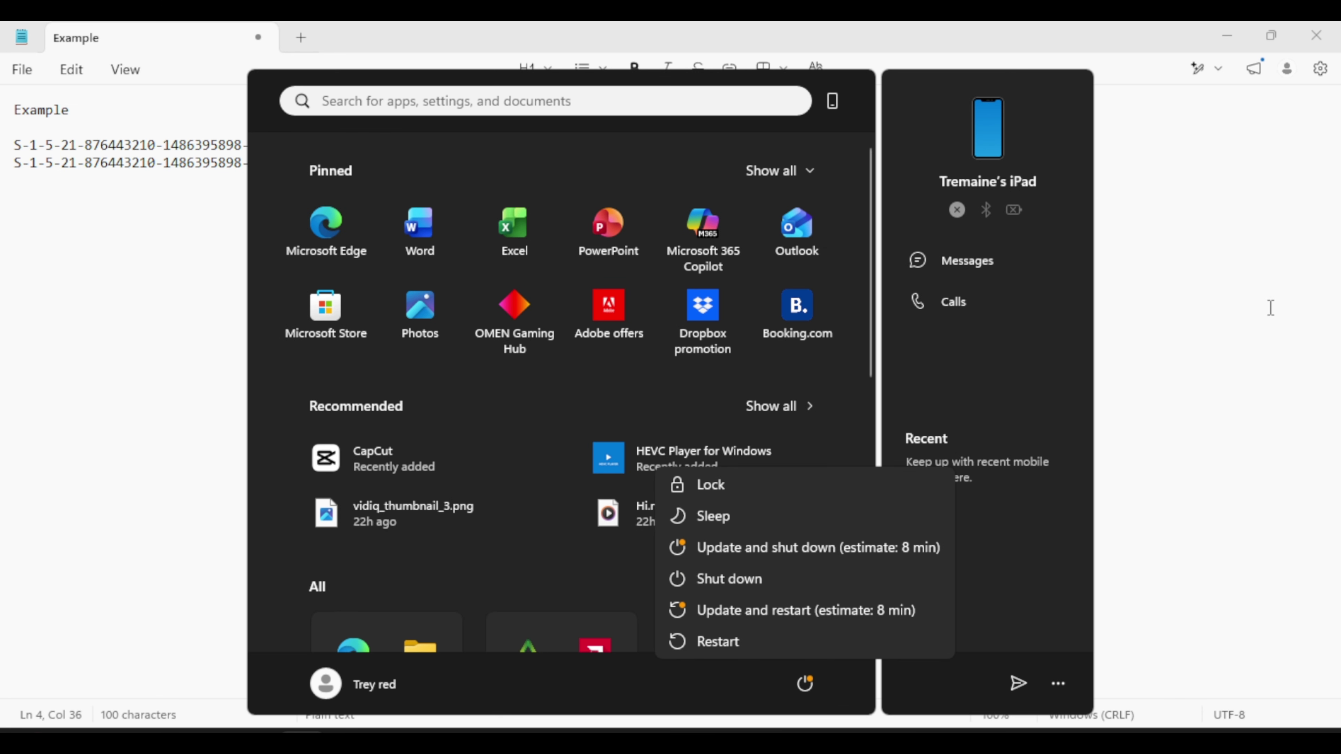
click(1173, 300)
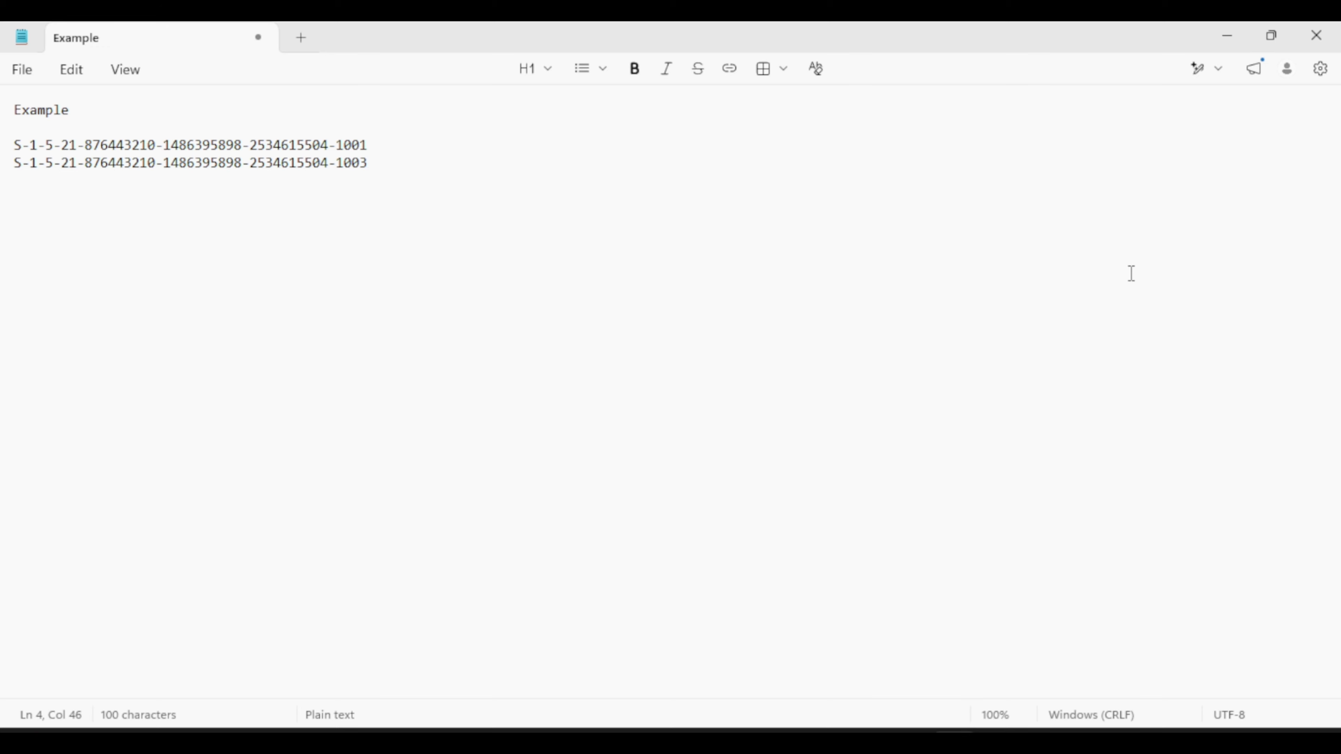